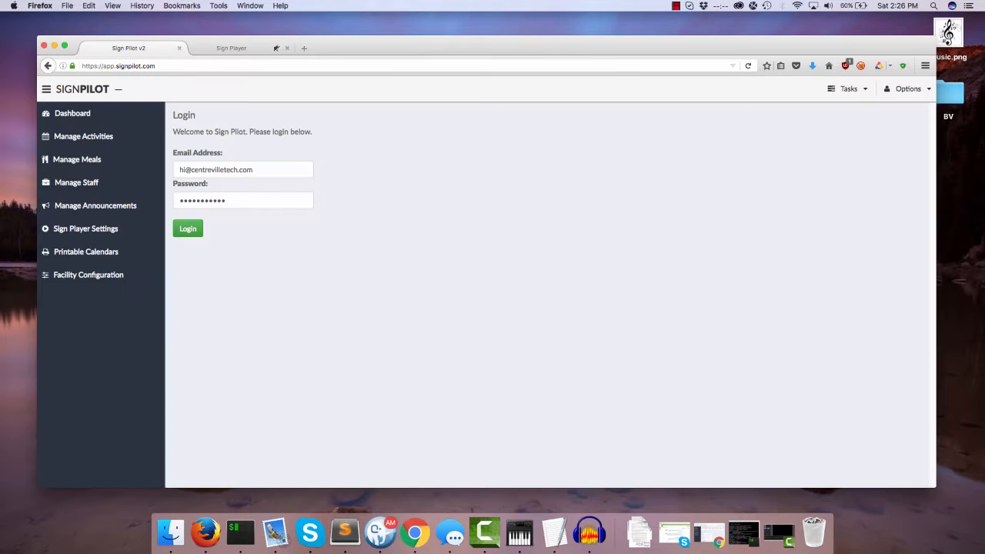
Log in with the credentials already filled in and open the announcements management page.
key("Return")
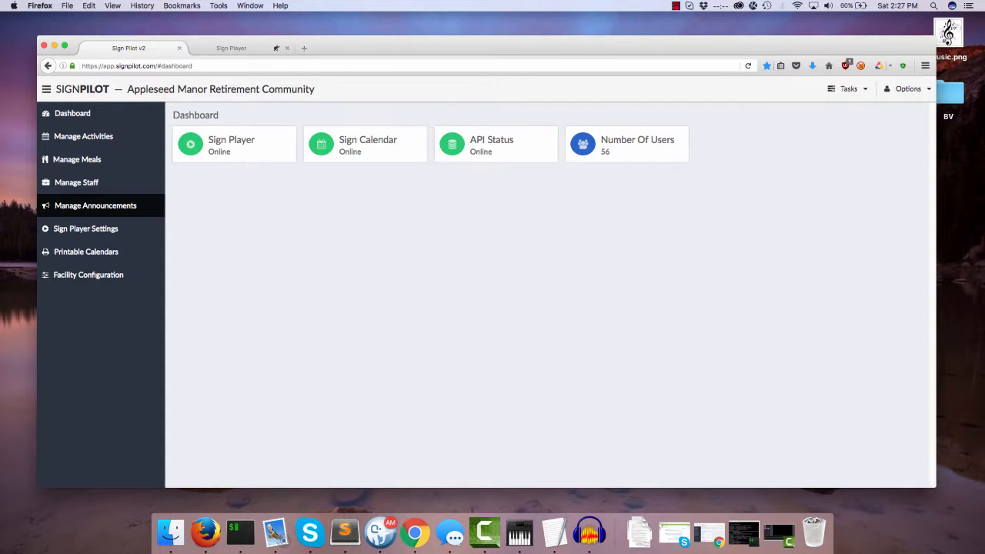
left_click(95, 205)
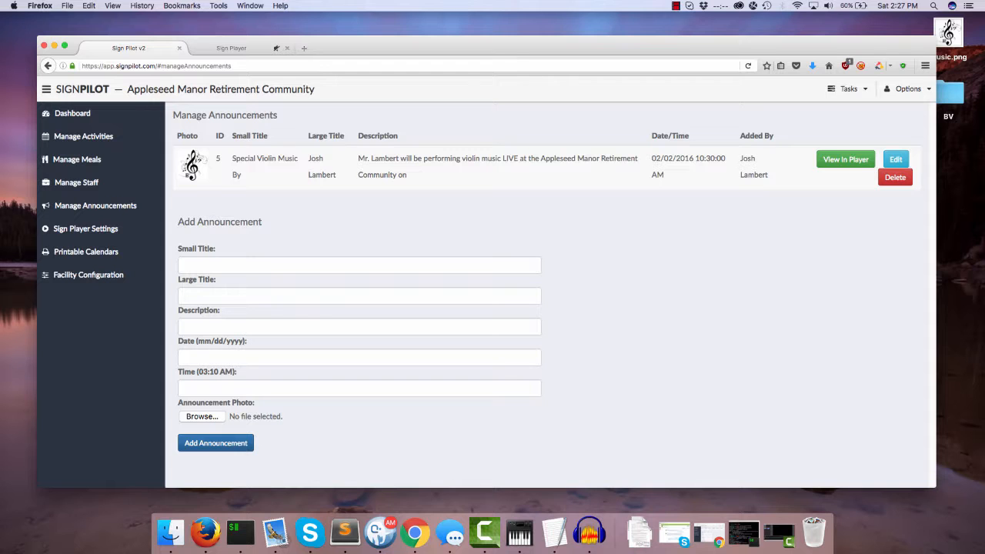
Preview the existing Special Violin Music announcement in the player with its sound muted, and close the player tabs.
left_click(846, 159)
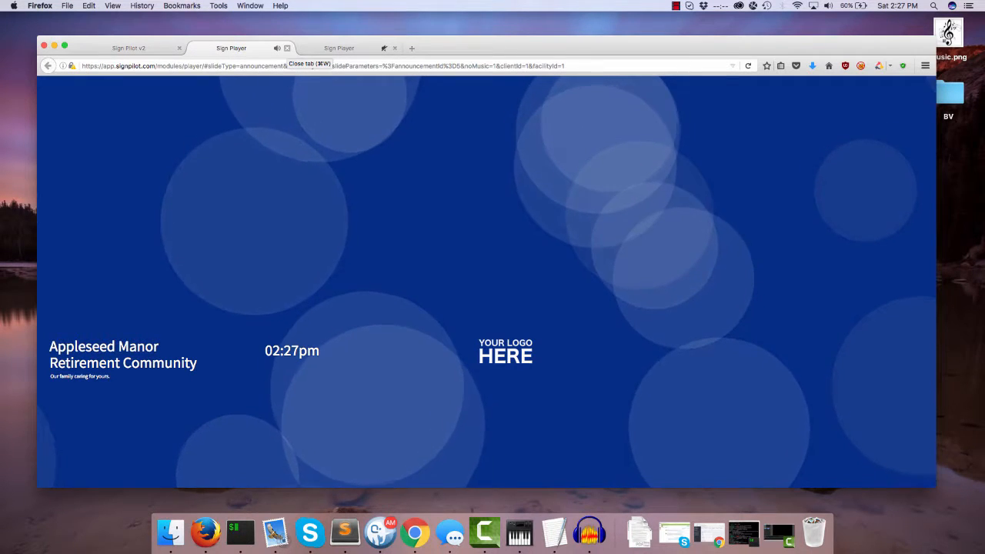
left_click(276, 47)
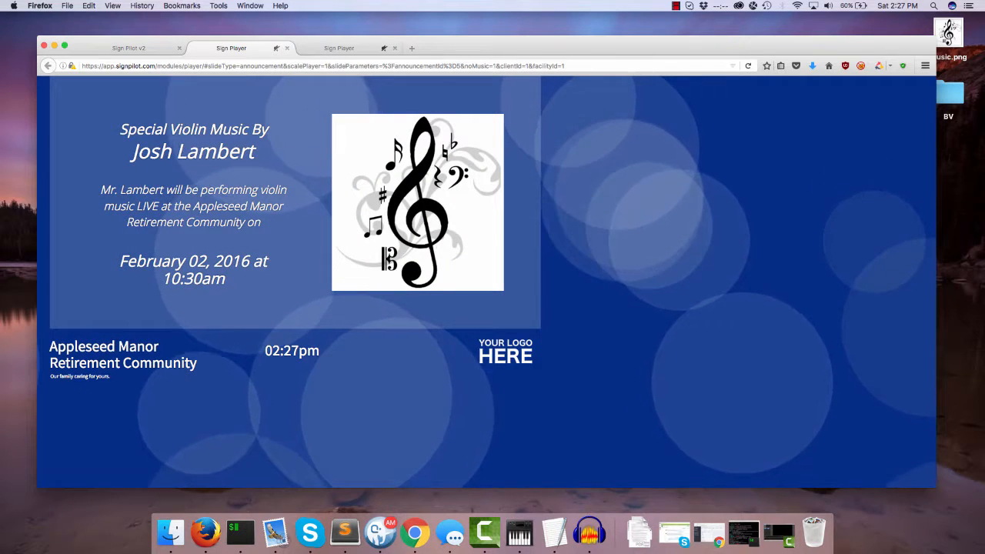
left_click(130, 47)
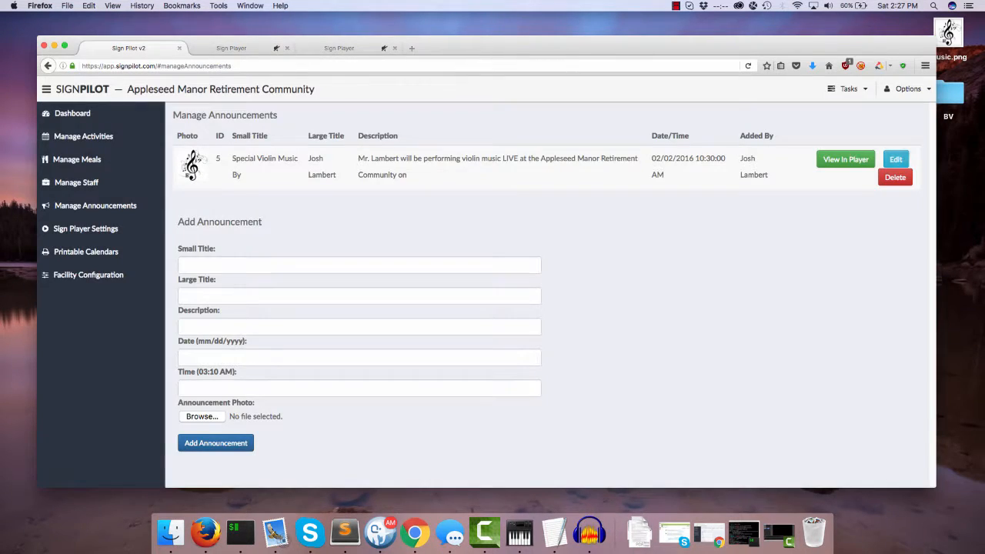
left_click(286, 48)
left_click(287, 47)
Open the Special Violin Music announcement for editing and save it without changing any field.
left_click(895, 159)
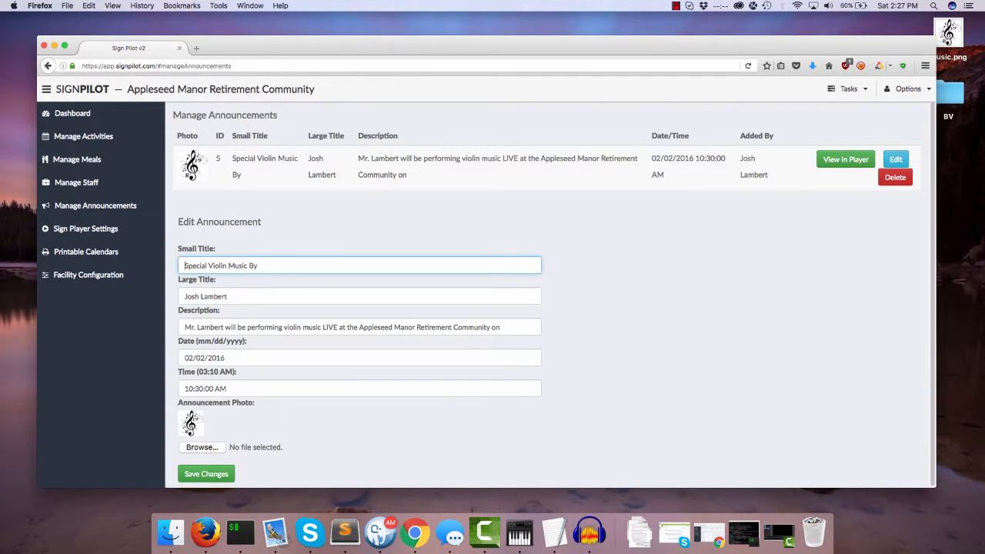
left_click(205, 474)
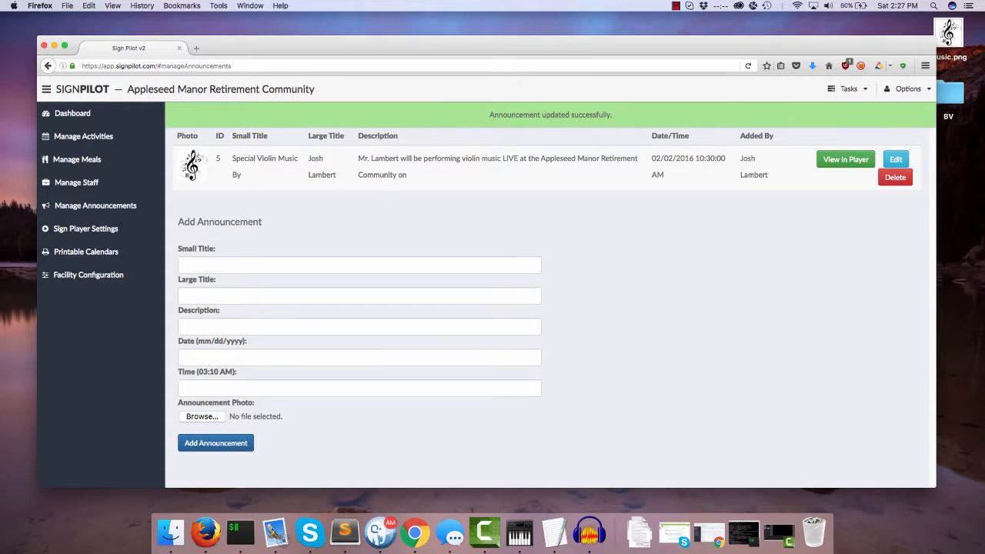
left_click(231, 265)
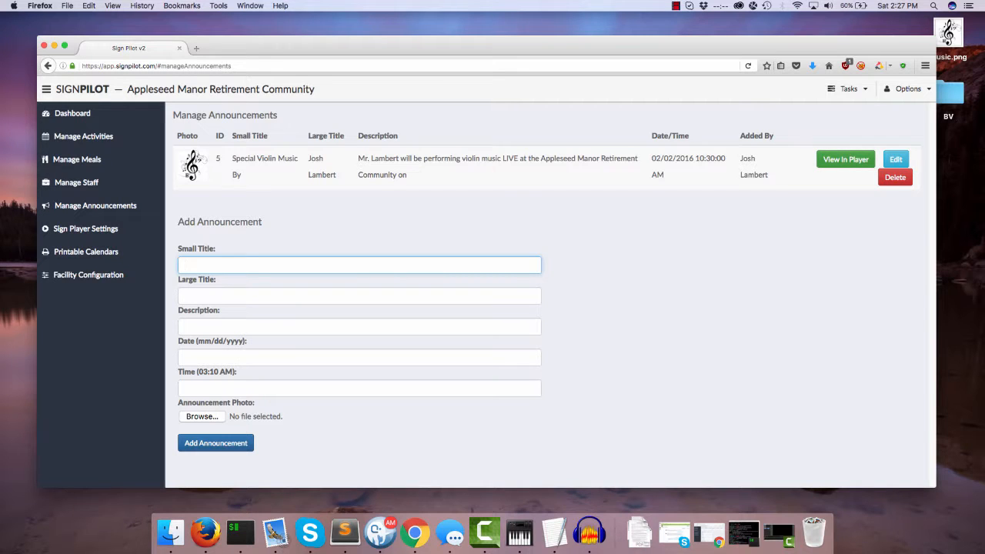
Preview the violin announcement in the player again, examine its small title, large title and description, and close the preview.
left_click(846, 159)
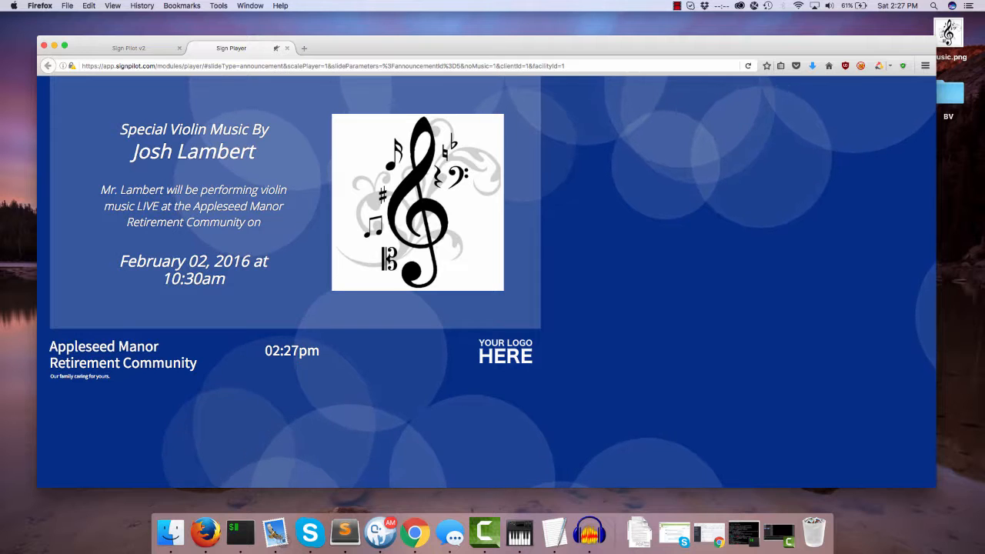
double_click(260, 129)
left_click_drag(252, 129, 258, 152)
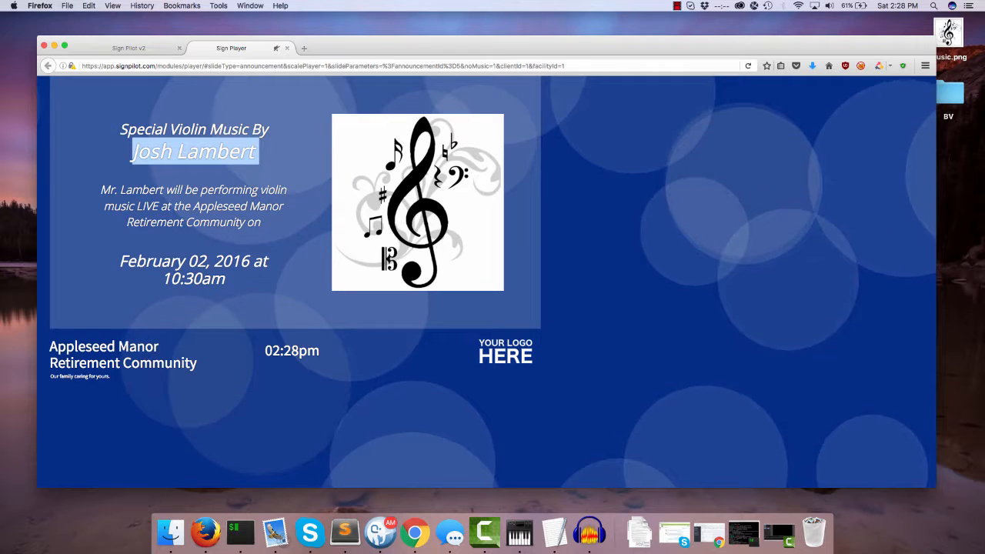
left_click_drag(100, 189, 261, 221)
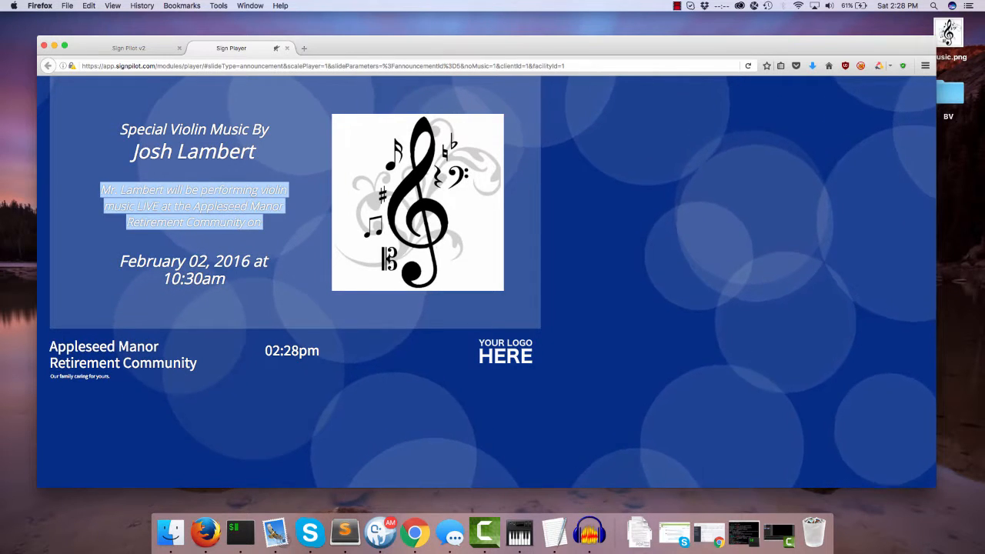
left_click(261, 222)
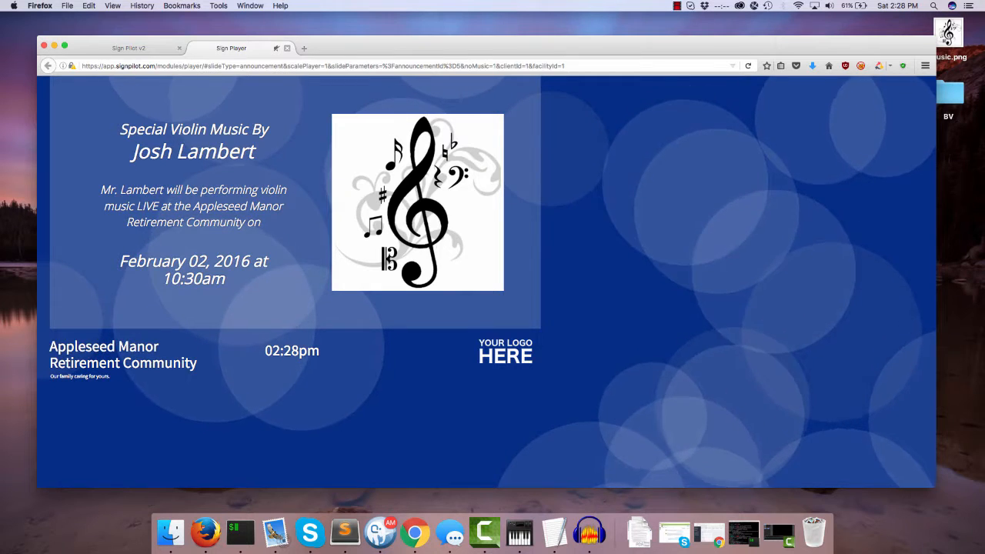
key("super+w")
Give the new announcement the small title "Guitar Music By" and the large title "John Denver".
left_click(270, 265)
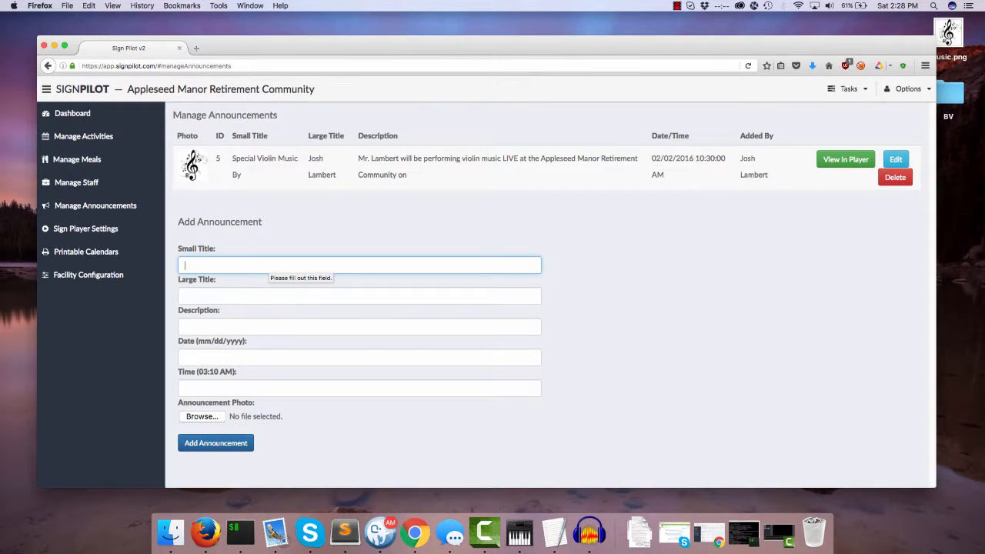
type("Guitar Music By")
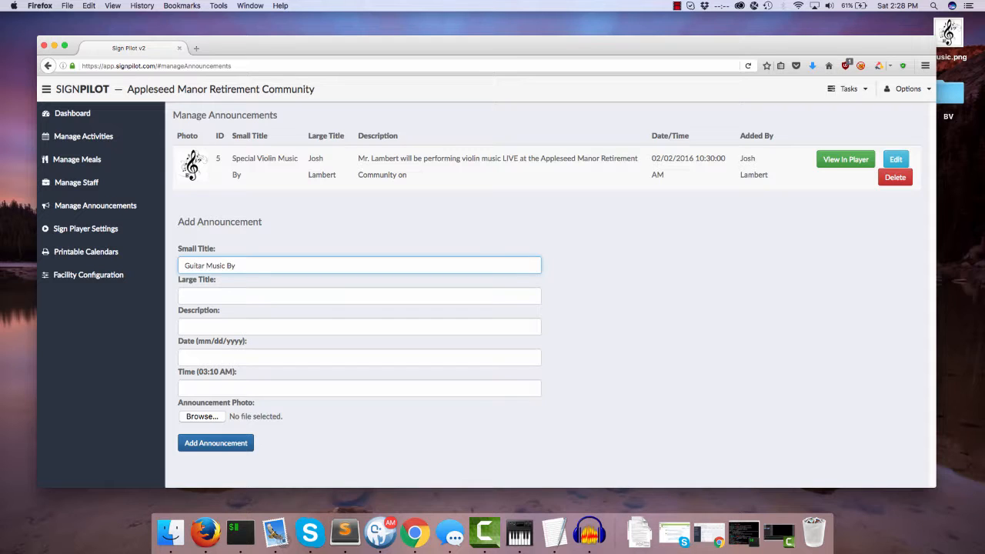
key("Tab")
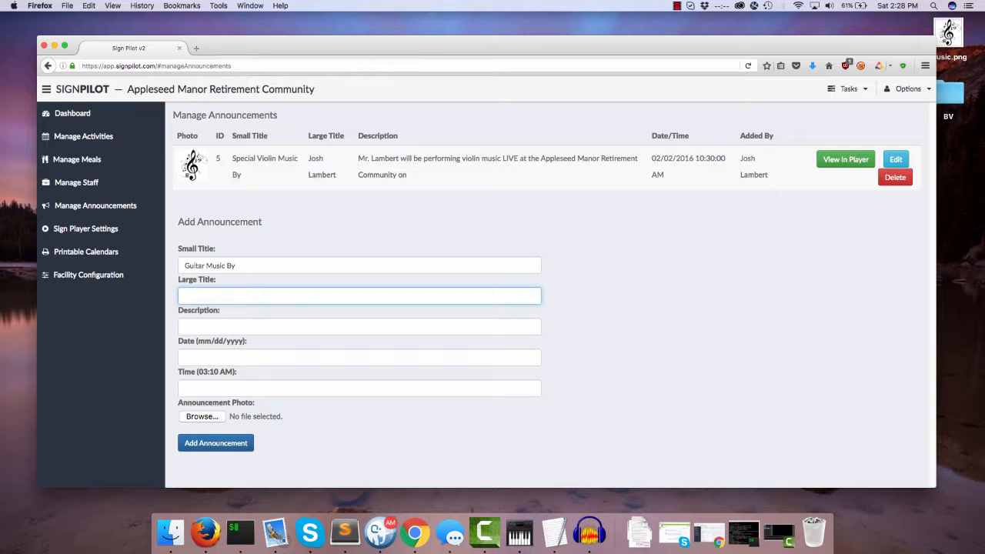
type("John Denver")
key("Tab")
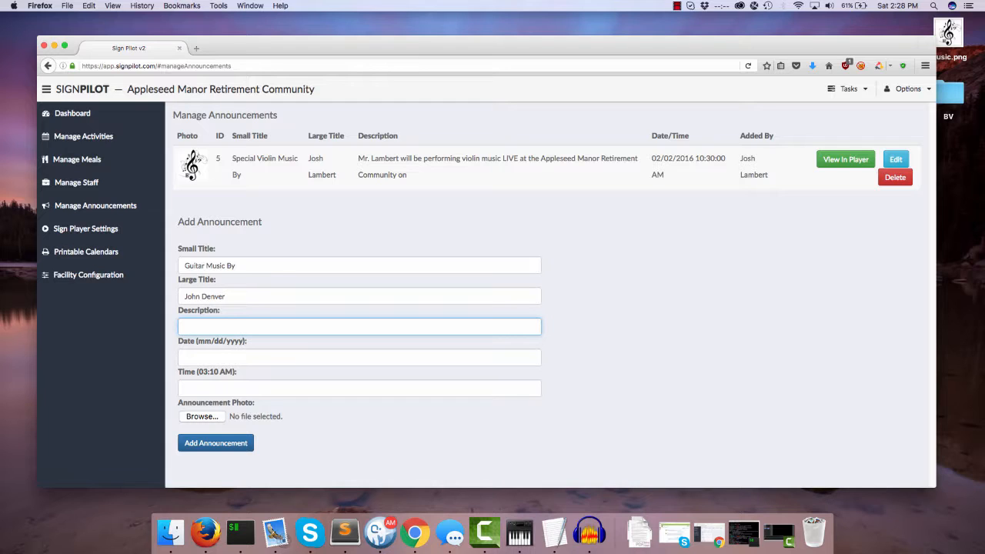
Enter the description "Your favorite folk classics played by America's legend." and schedule the new announcement for 01/01/2016 at 12:00pm.
type("Your favorite folk classics played by Americ")
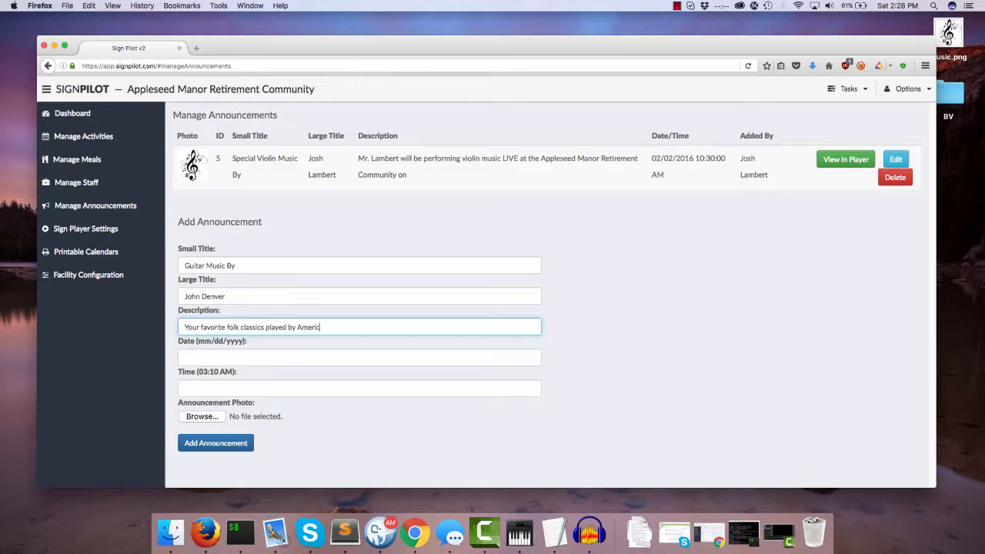
type("a's legend.")
key("Tab")
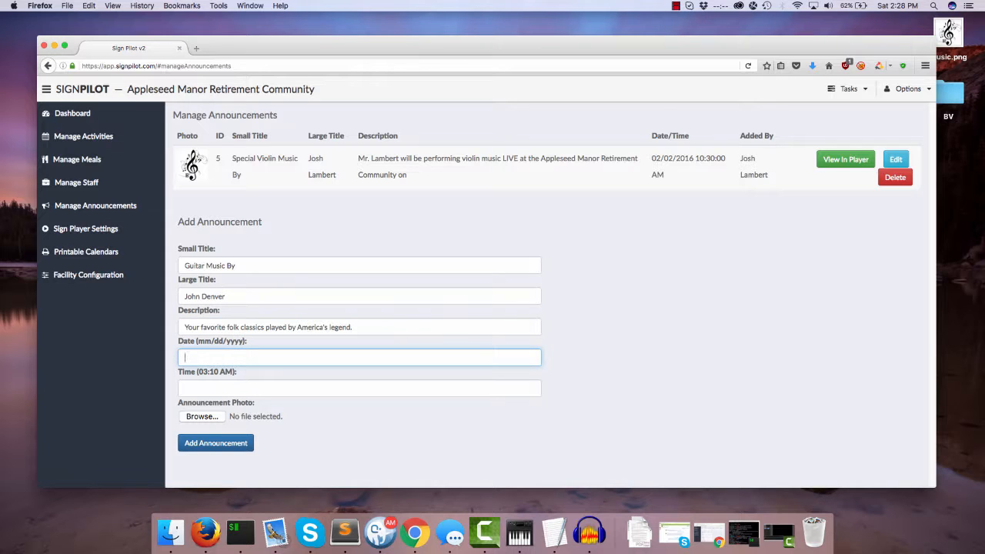
type("01/01/2016")
left_click(249, 389)
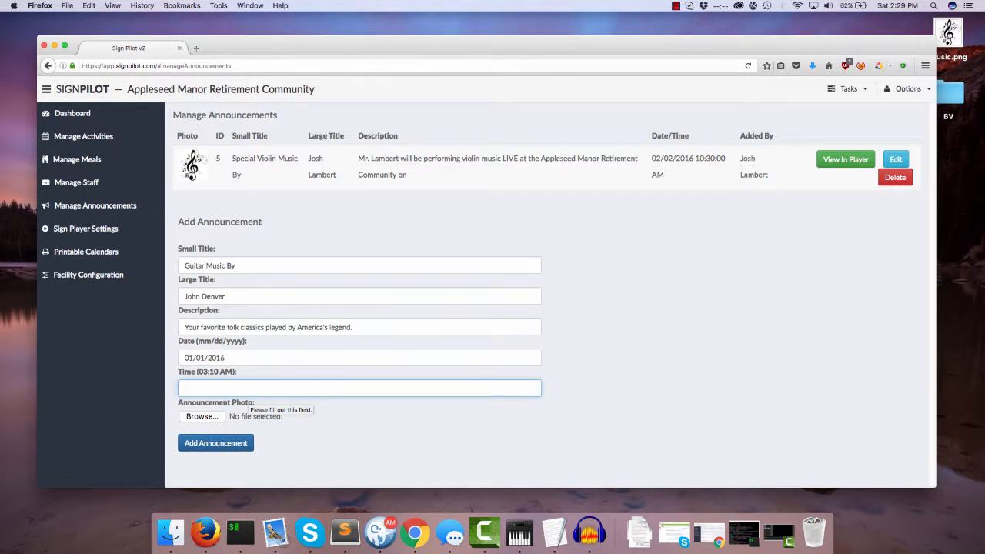
type("12:00")
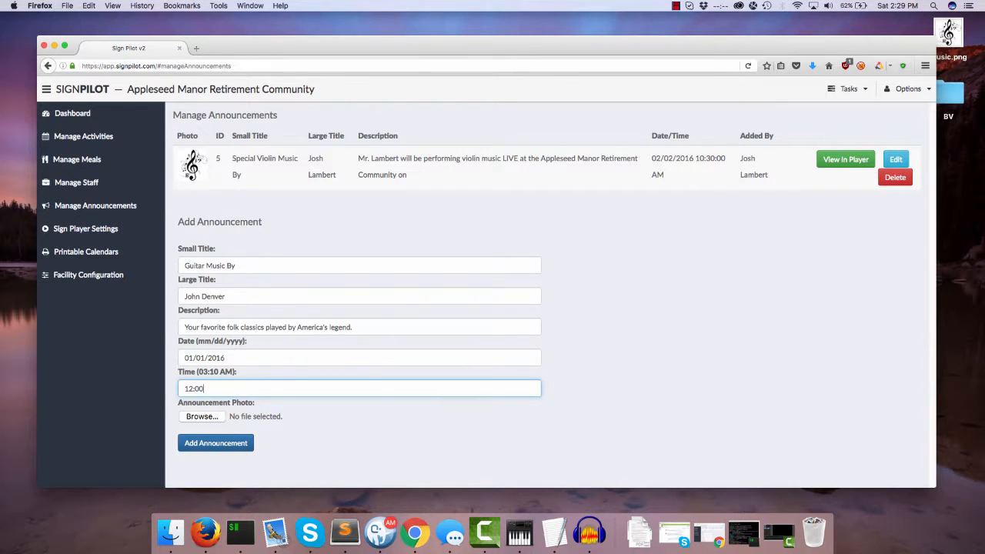
type("pm")
Add the announcement with Music.png from the Desktop as its photo, and preview it in the player.
left_click(203, 417)
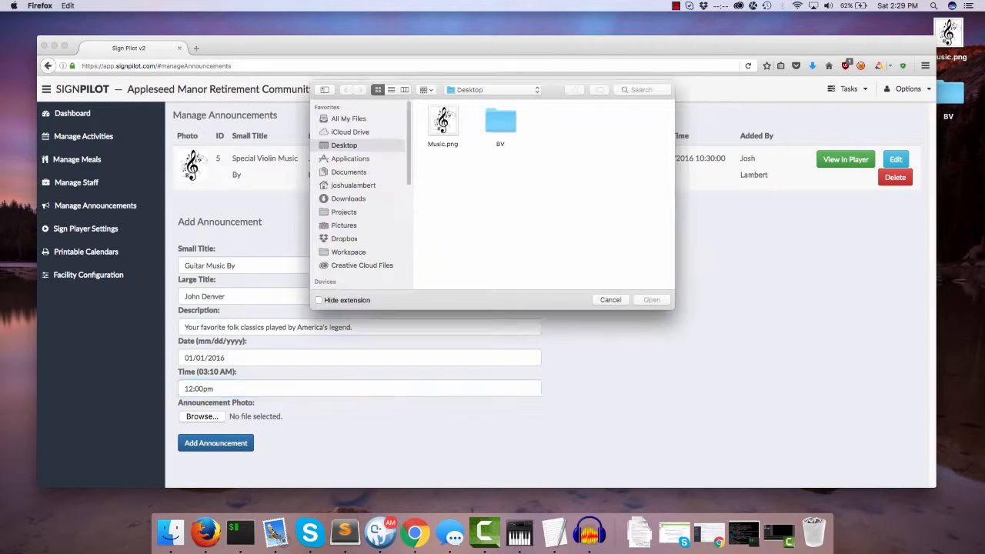
left_click(443, 121)
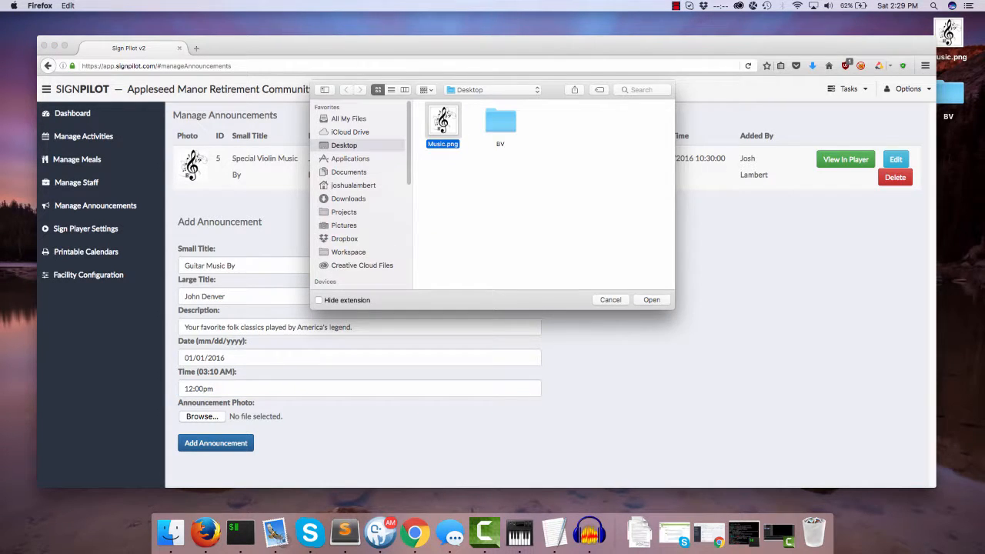
left_click(652, 300)
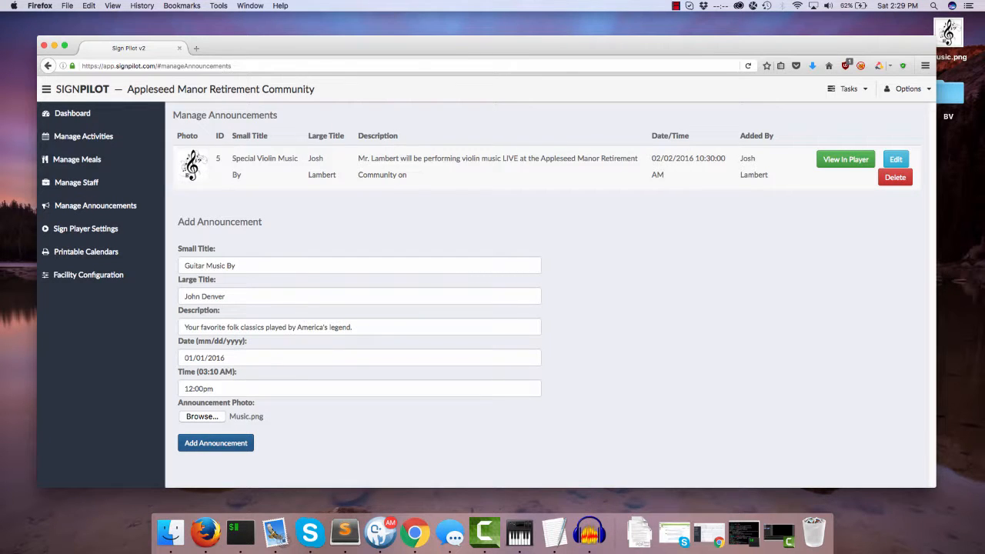
left_click(215, 443)
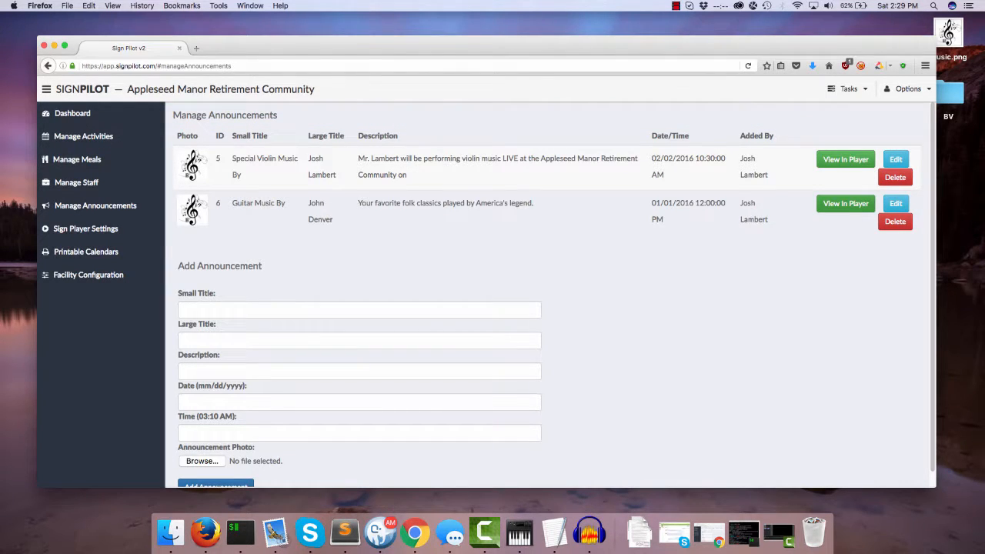
left_click(845, 203)
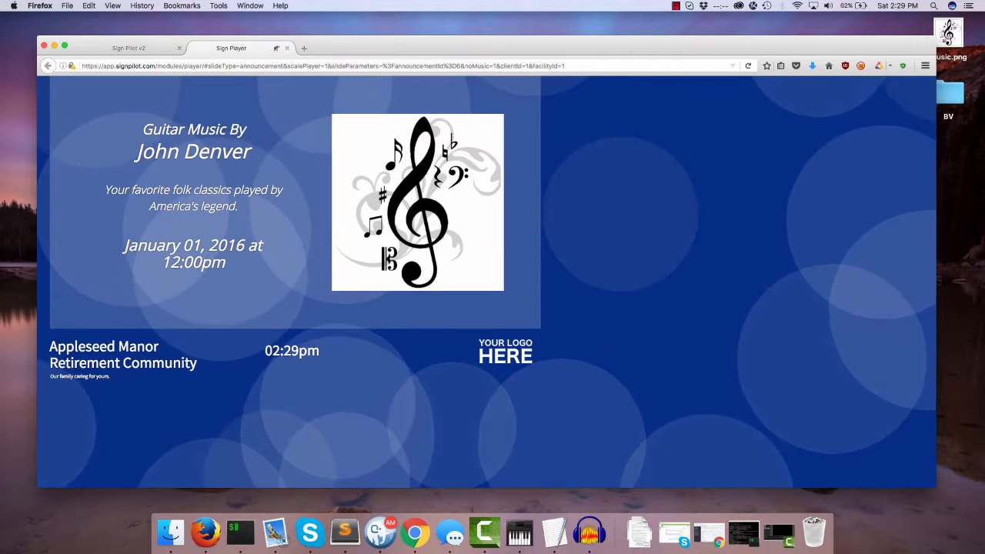
key("super+w")
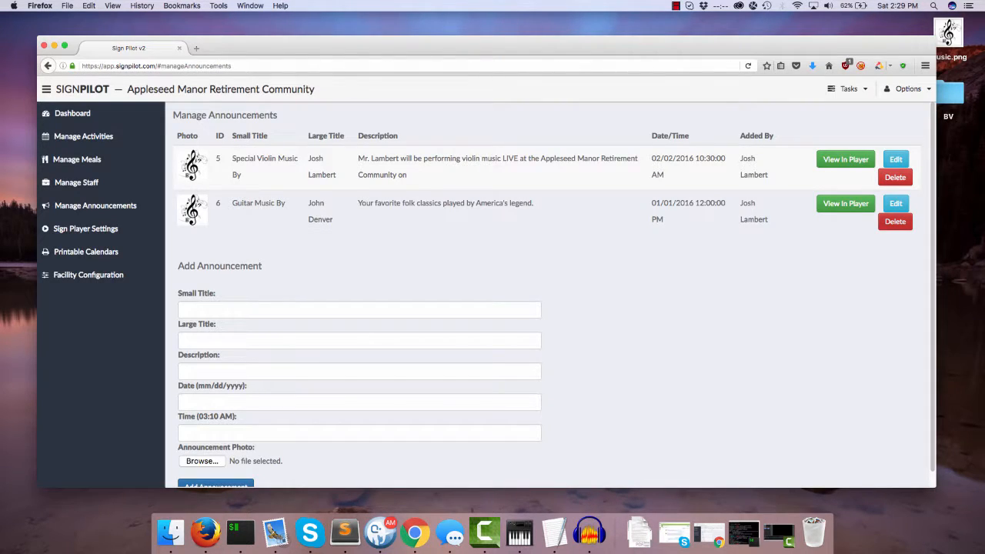
Change the guitar announcement's large title to "Gordon Lightfoot", save it, and preview it in the player.
left_click(896, 203)
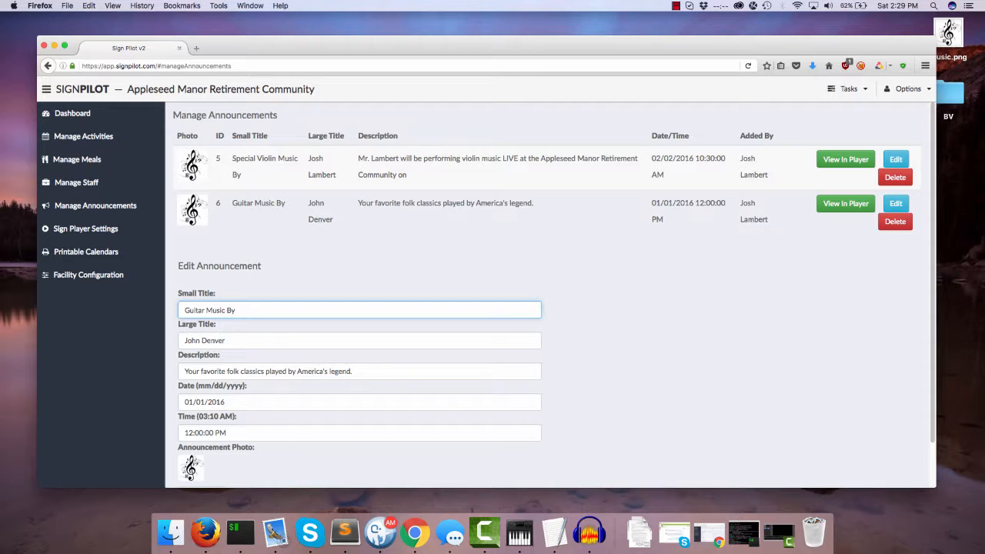
key("Tab")
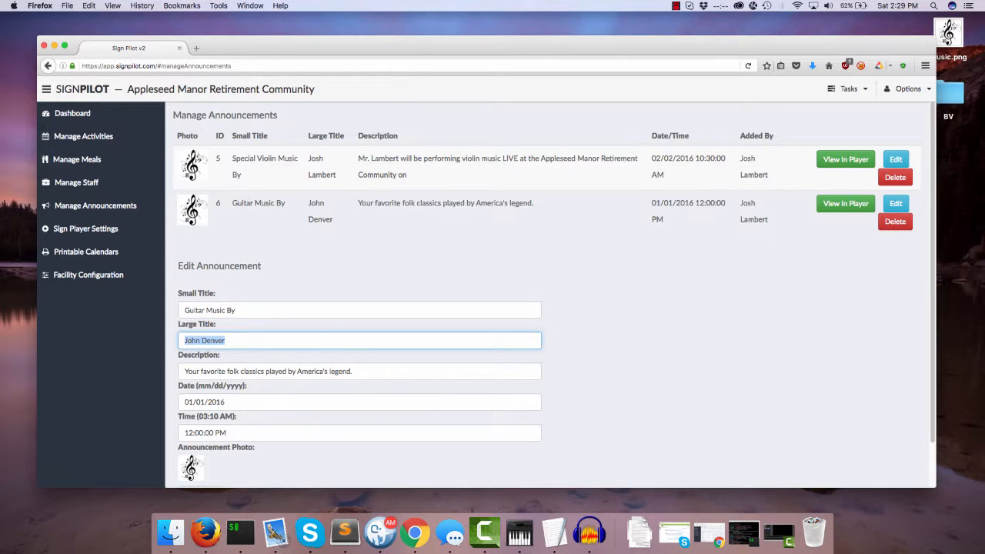
type("Gordon Lightfoot")
scroll(550, 294, "down", 2)
left_click(207, 473)
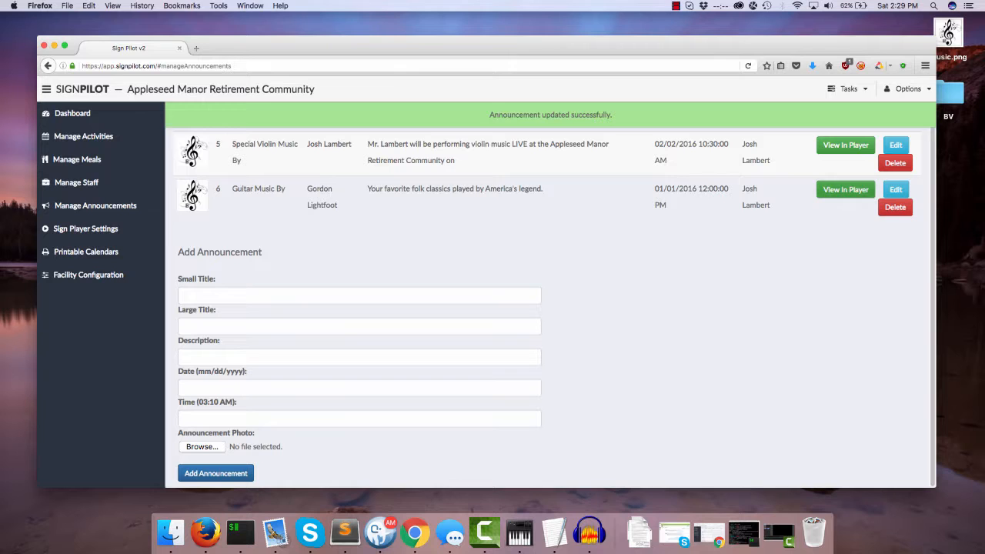
left_click(845, 189)
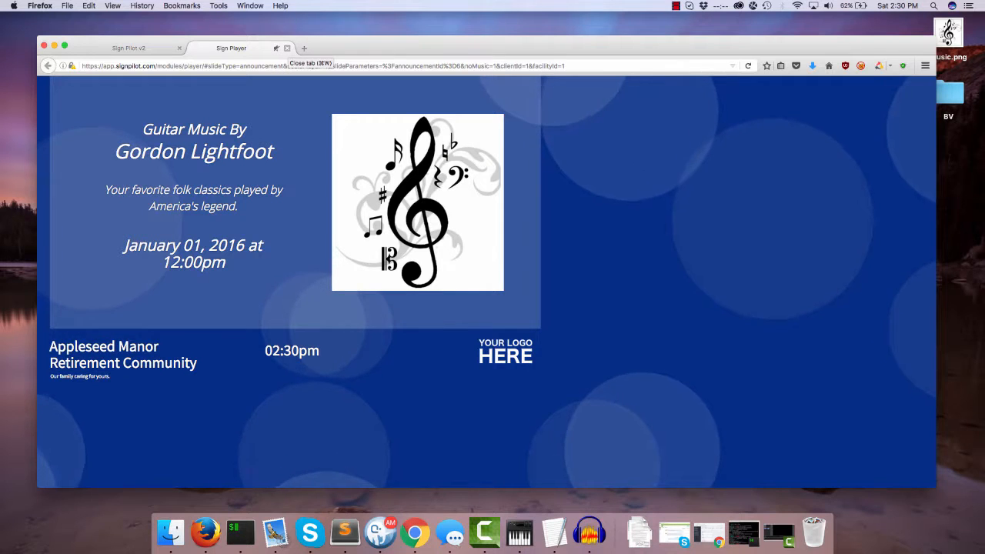
key("super+w")
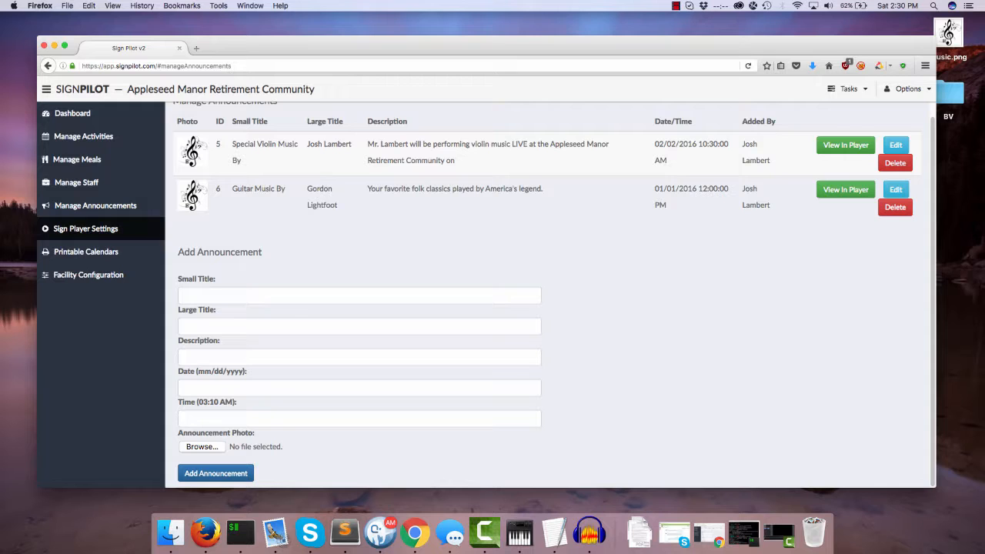
Add a new Announcement slide to the slide list in the sign player settings.
left_click(85, 228)
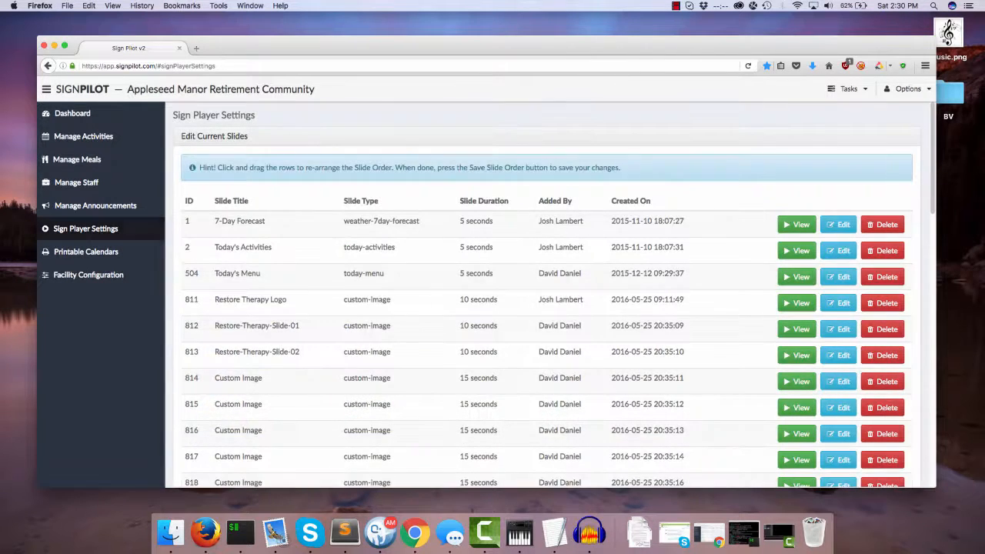
scroll(546, 294, "down", 1)
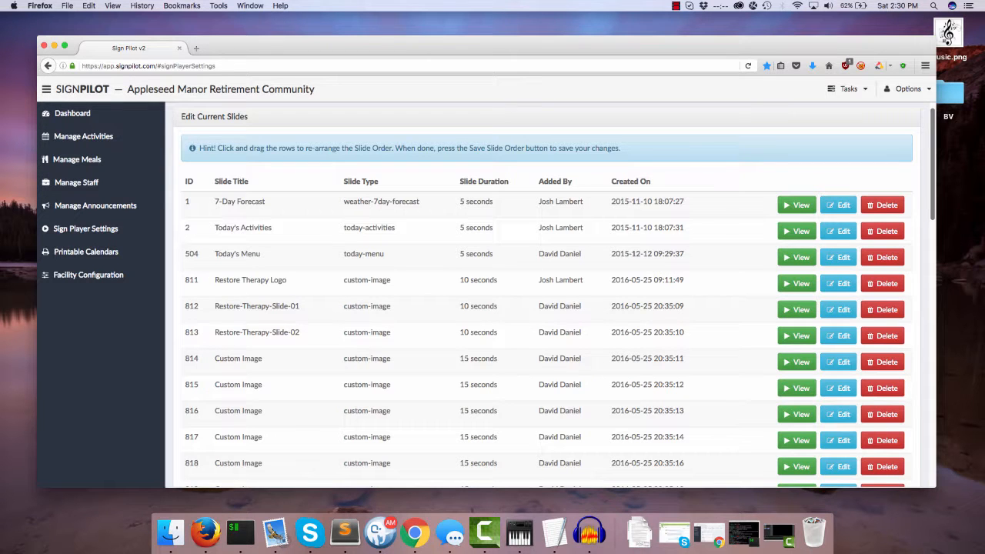
scroll(550, 294, "down", 10)
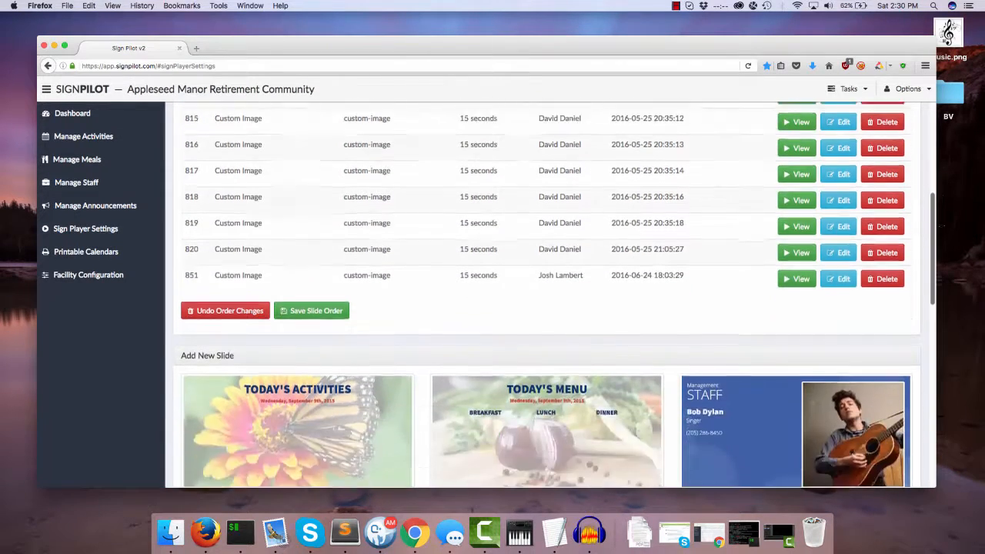
scroll(550, 295, "down", 10)
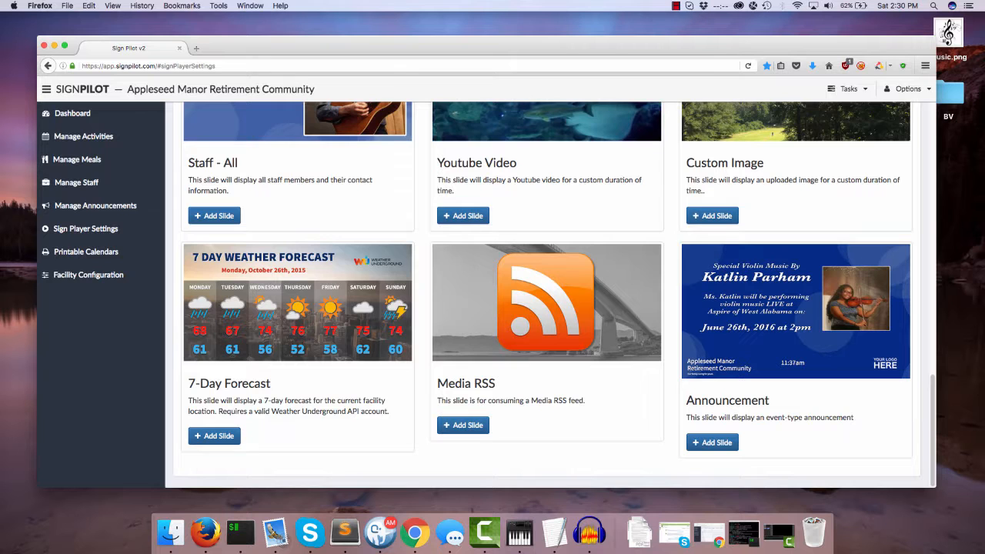
left_click(711, 441)
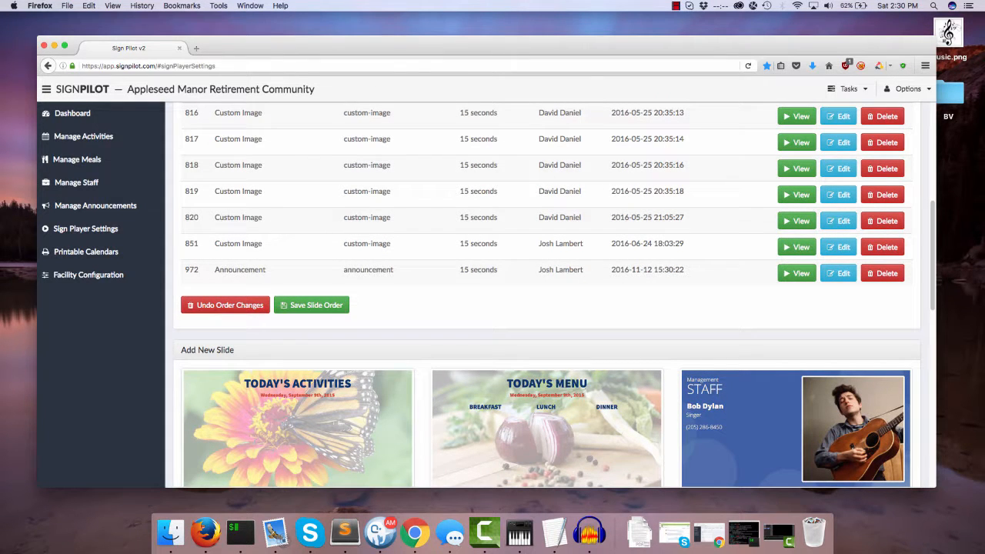
Assign the "Guitar Music By Gordon Lightfoot" announcement to the new Announcement slide, save the change, and close the slide editor.
left_click(837, 273)
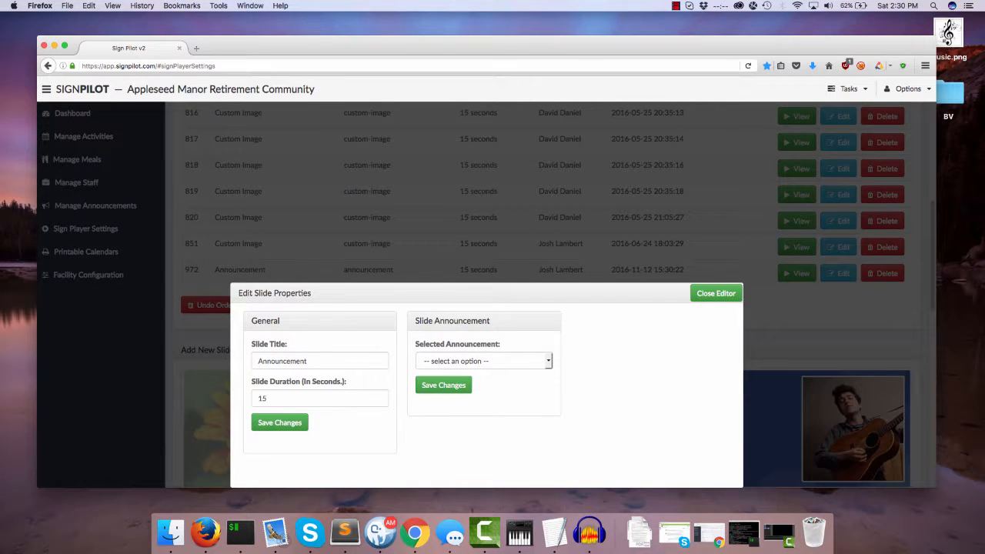
left_click(483, 361)
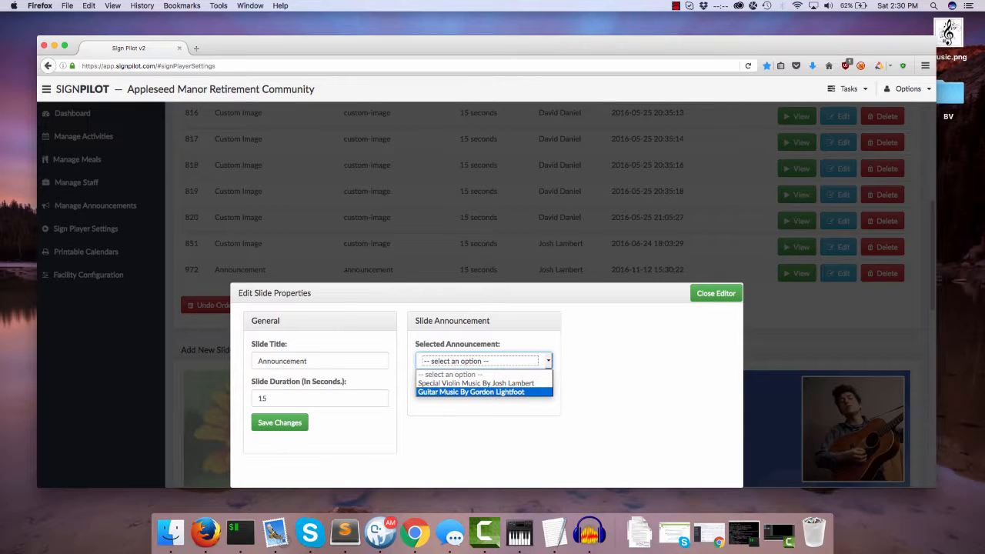
key("Return")
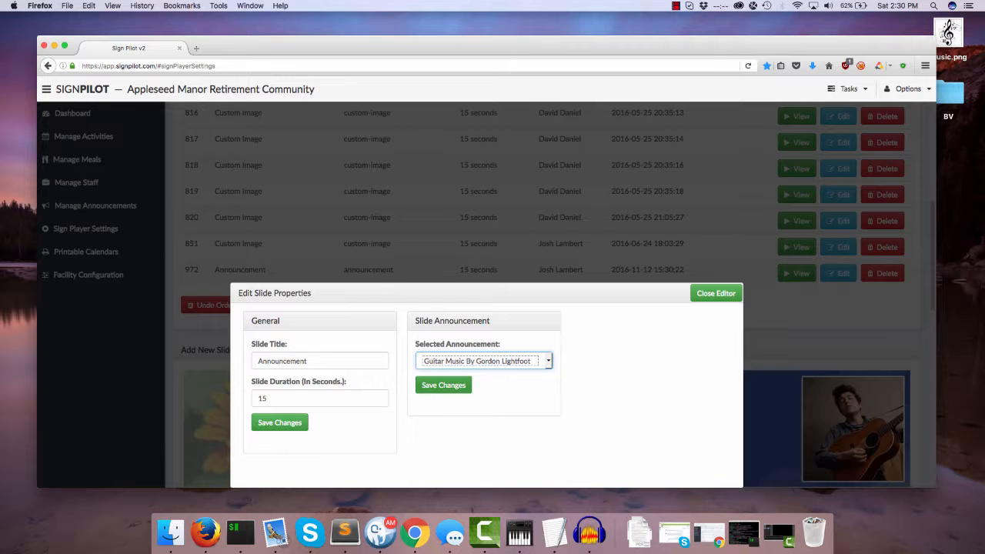
left_click(443, 385)
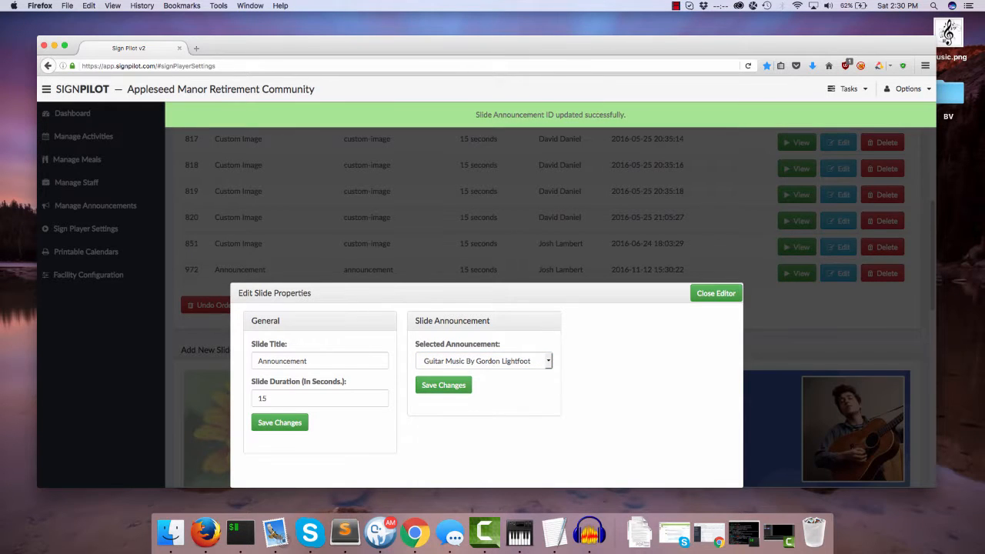
left_click(715, 293)
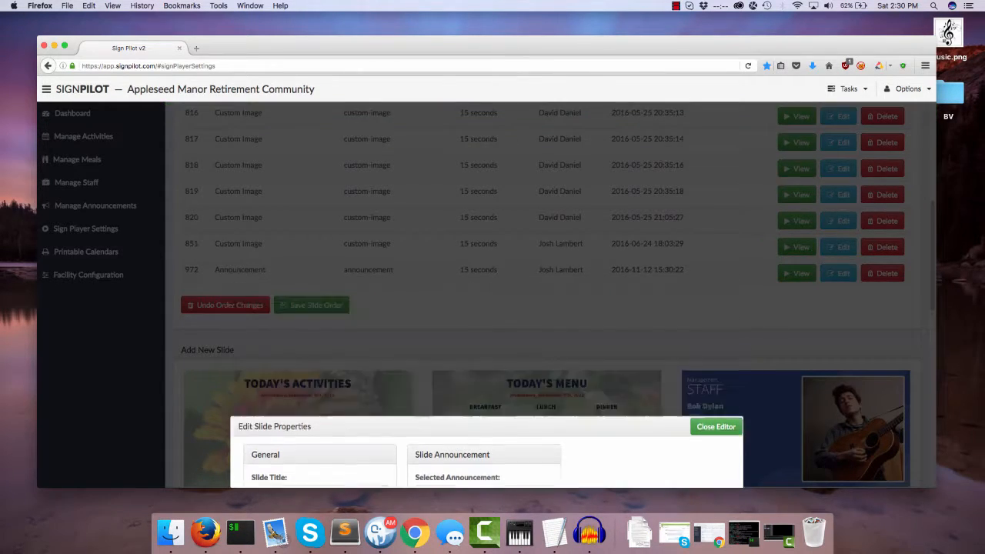
Move the Announcement slide to the first place, above the 7-Day Forecast, and save the slide order.
scroll(554, 308, "up", 3)
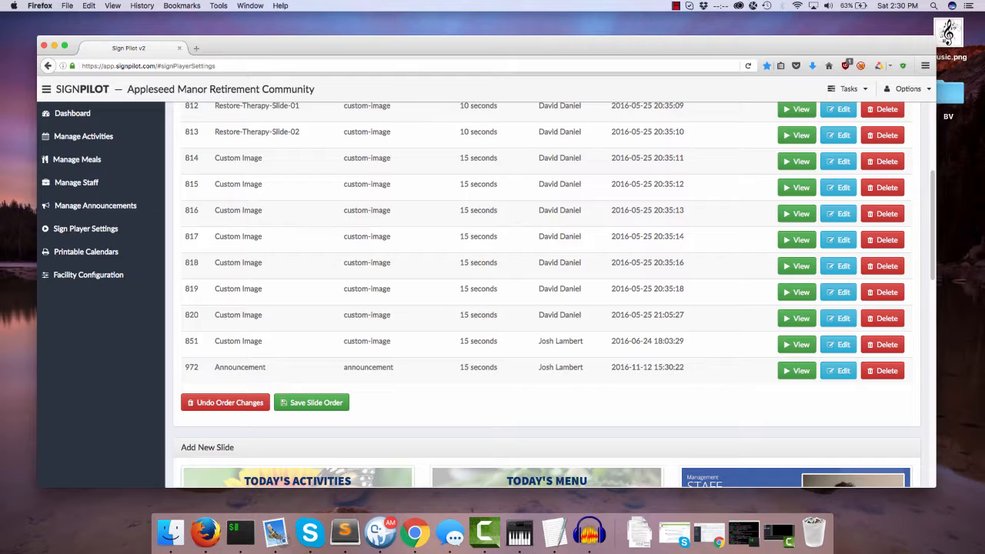
left_click_drag(400, 367, 436, 137)
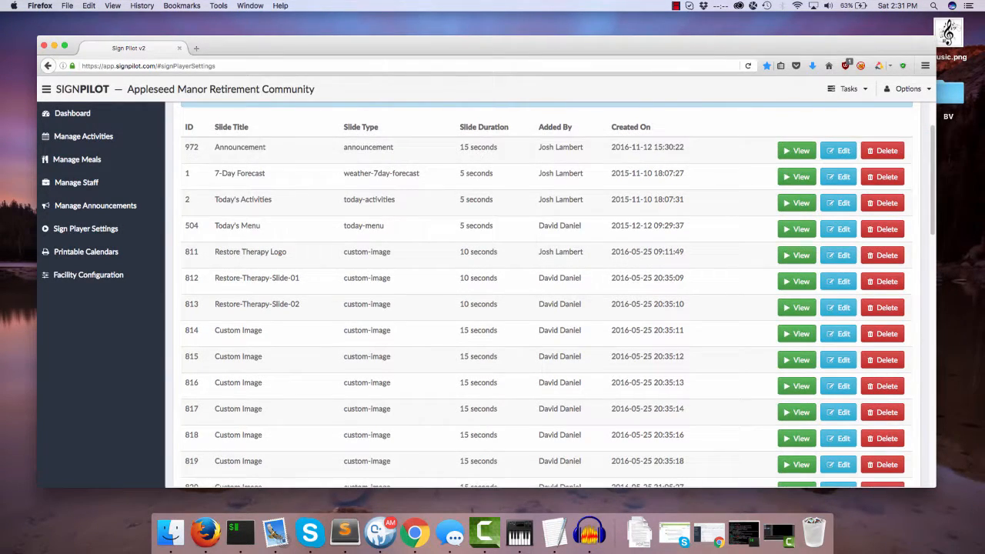
scroll(550, 296, "down", 5)
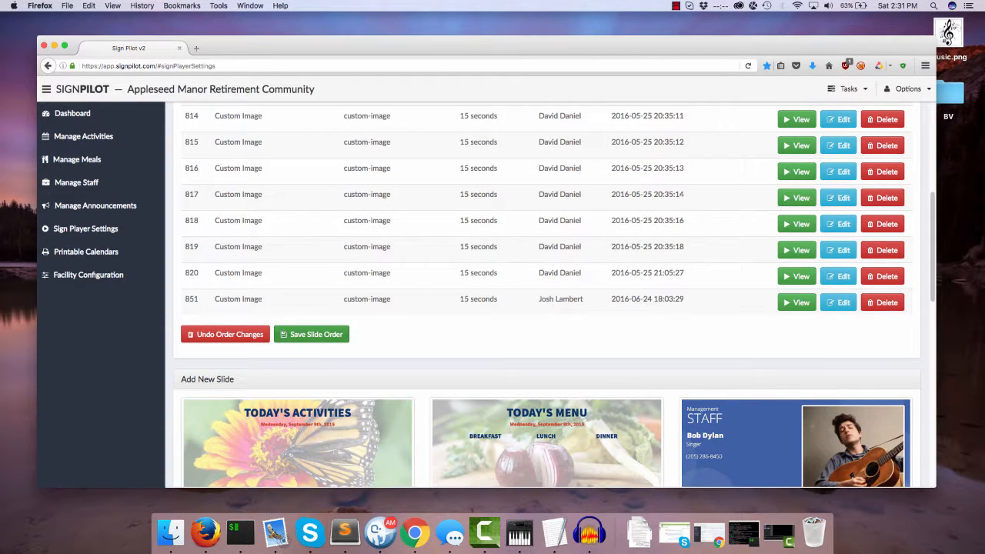
left_click(311, 334)
Preview the Announcement slide in the player, close the preview, and delete the slide from the current slides.
scroll(547, 296, "up", 7)
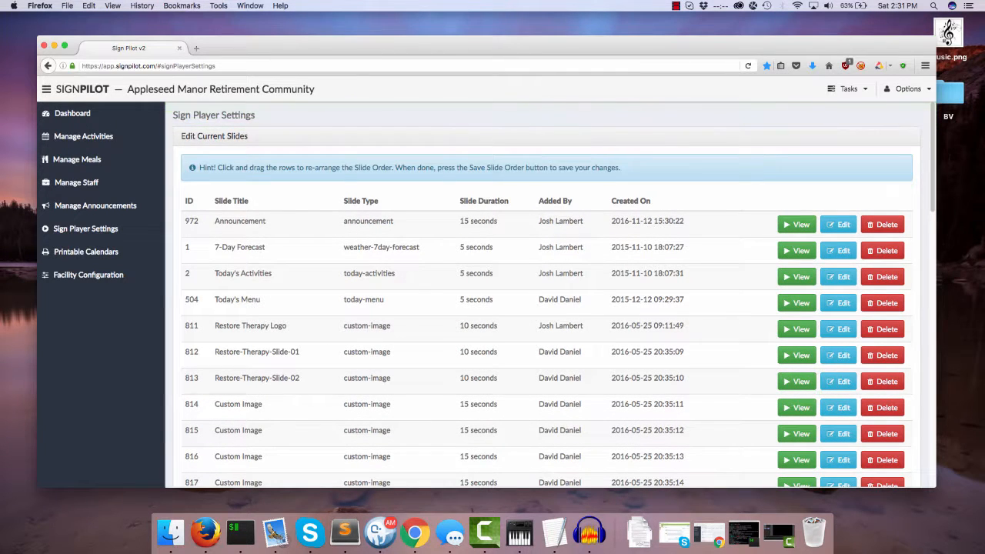
left_click(797, 224)
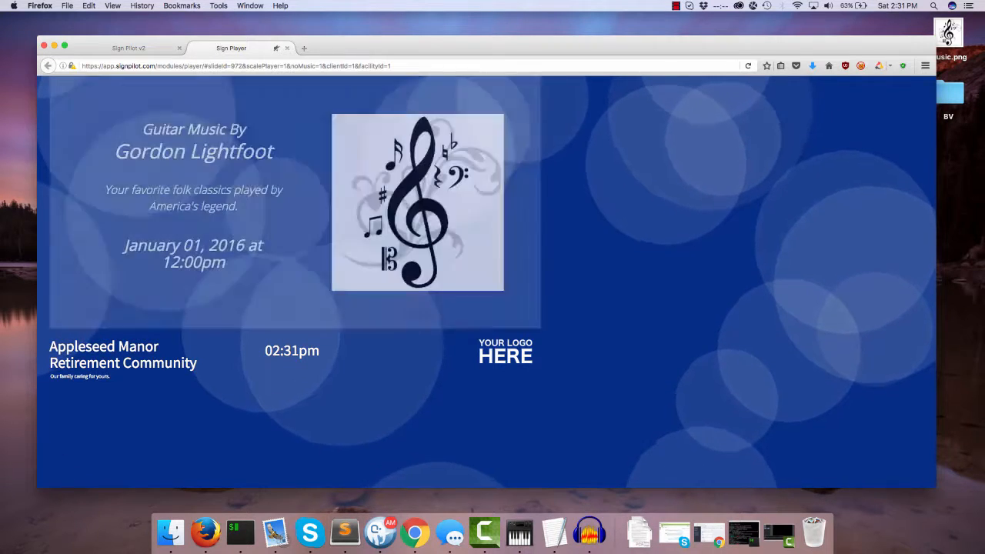
key("super+w")
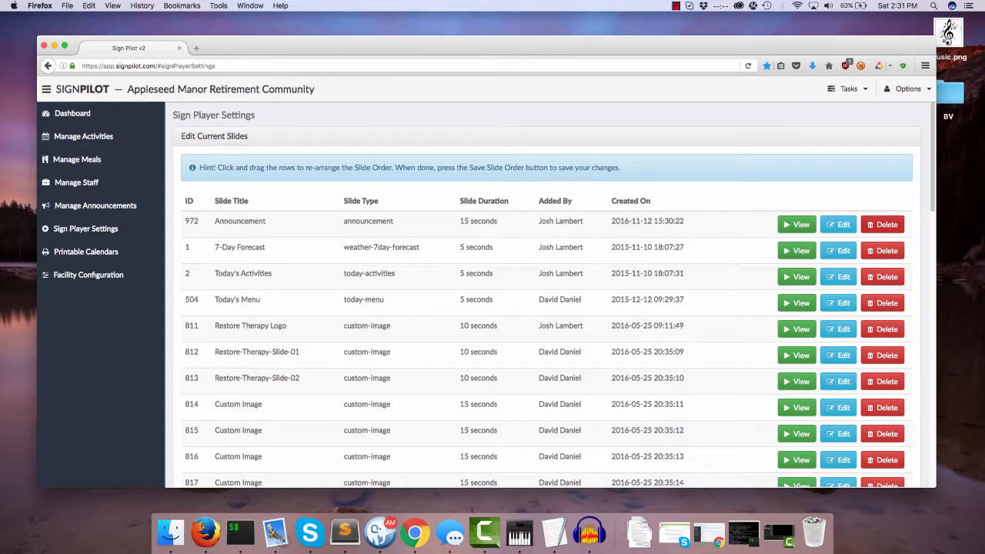
left_click(881, 224)
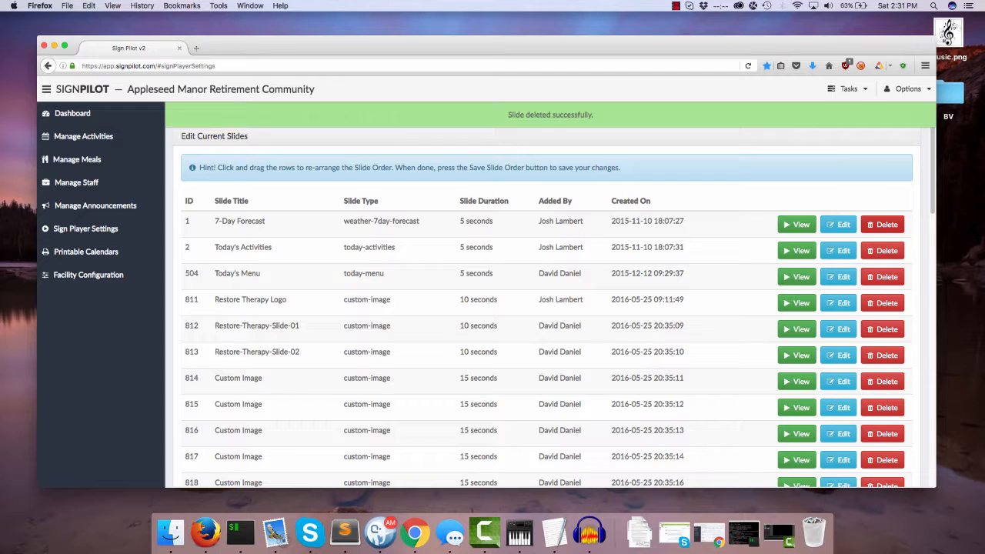